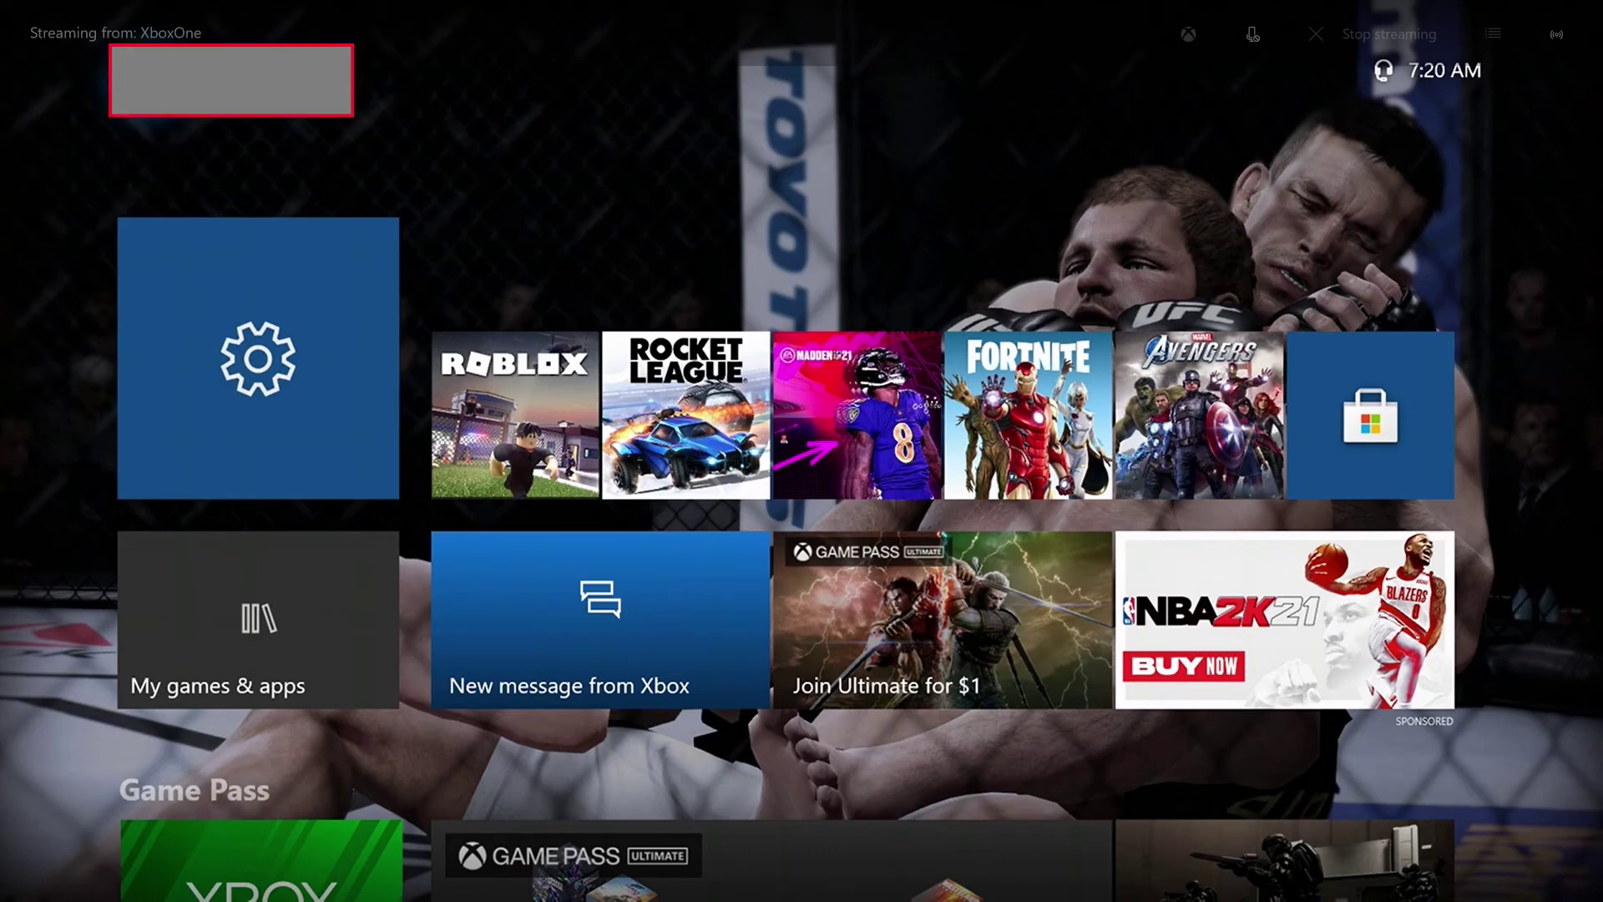
- Bring up the guide and go to Settings, Devices & connections
key(Return)
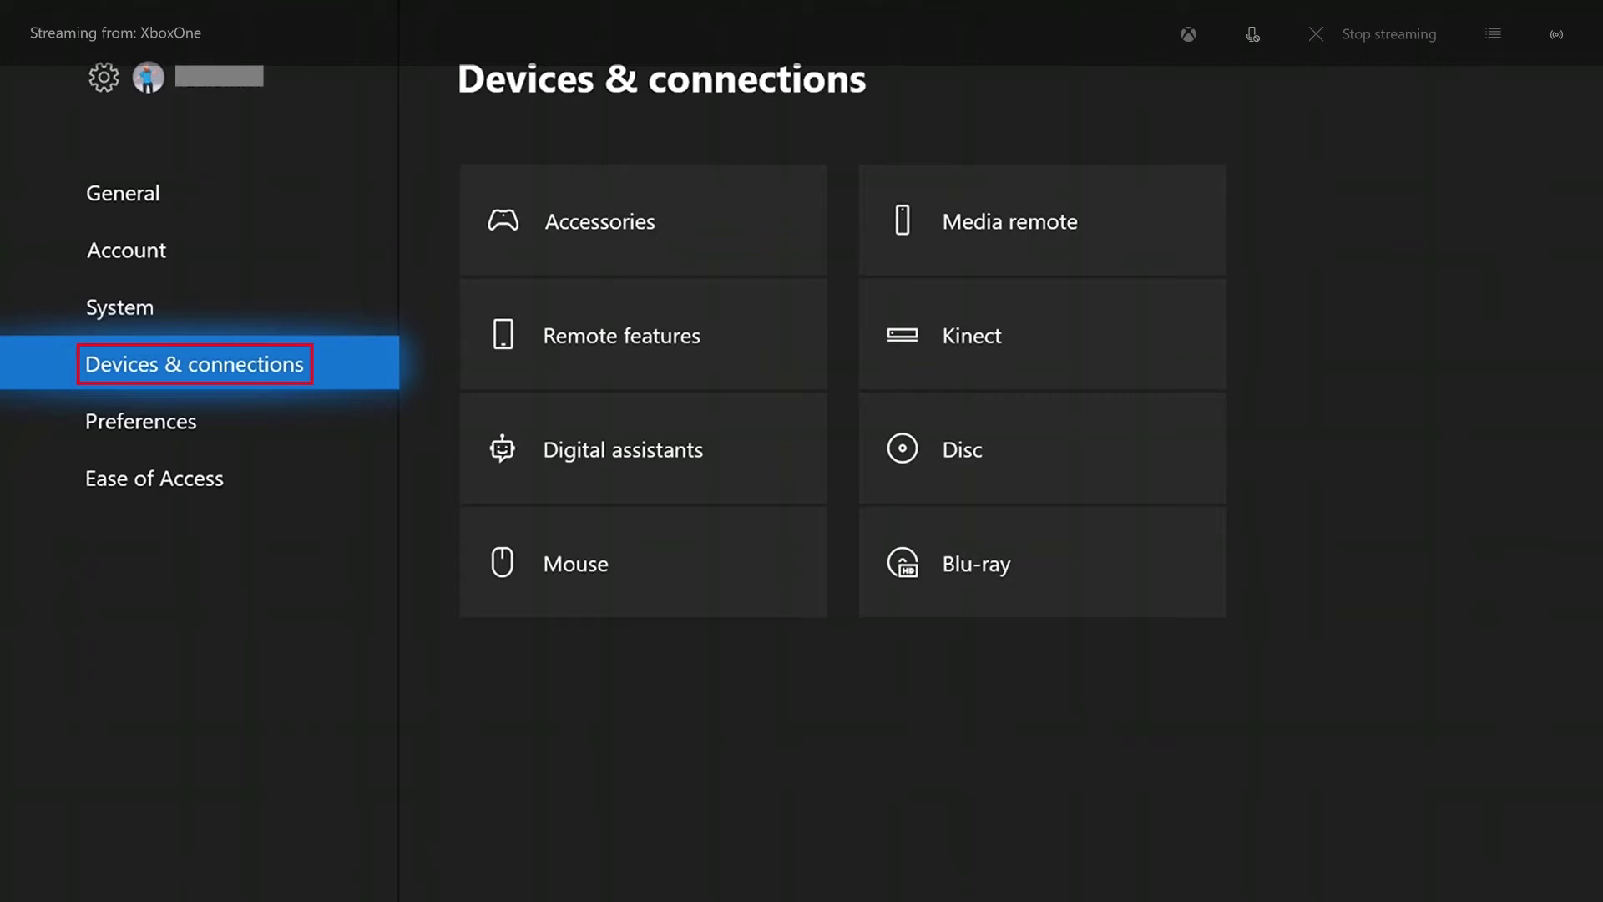
- Move right to the Remote features option on the Devices & connections page
key(Right)
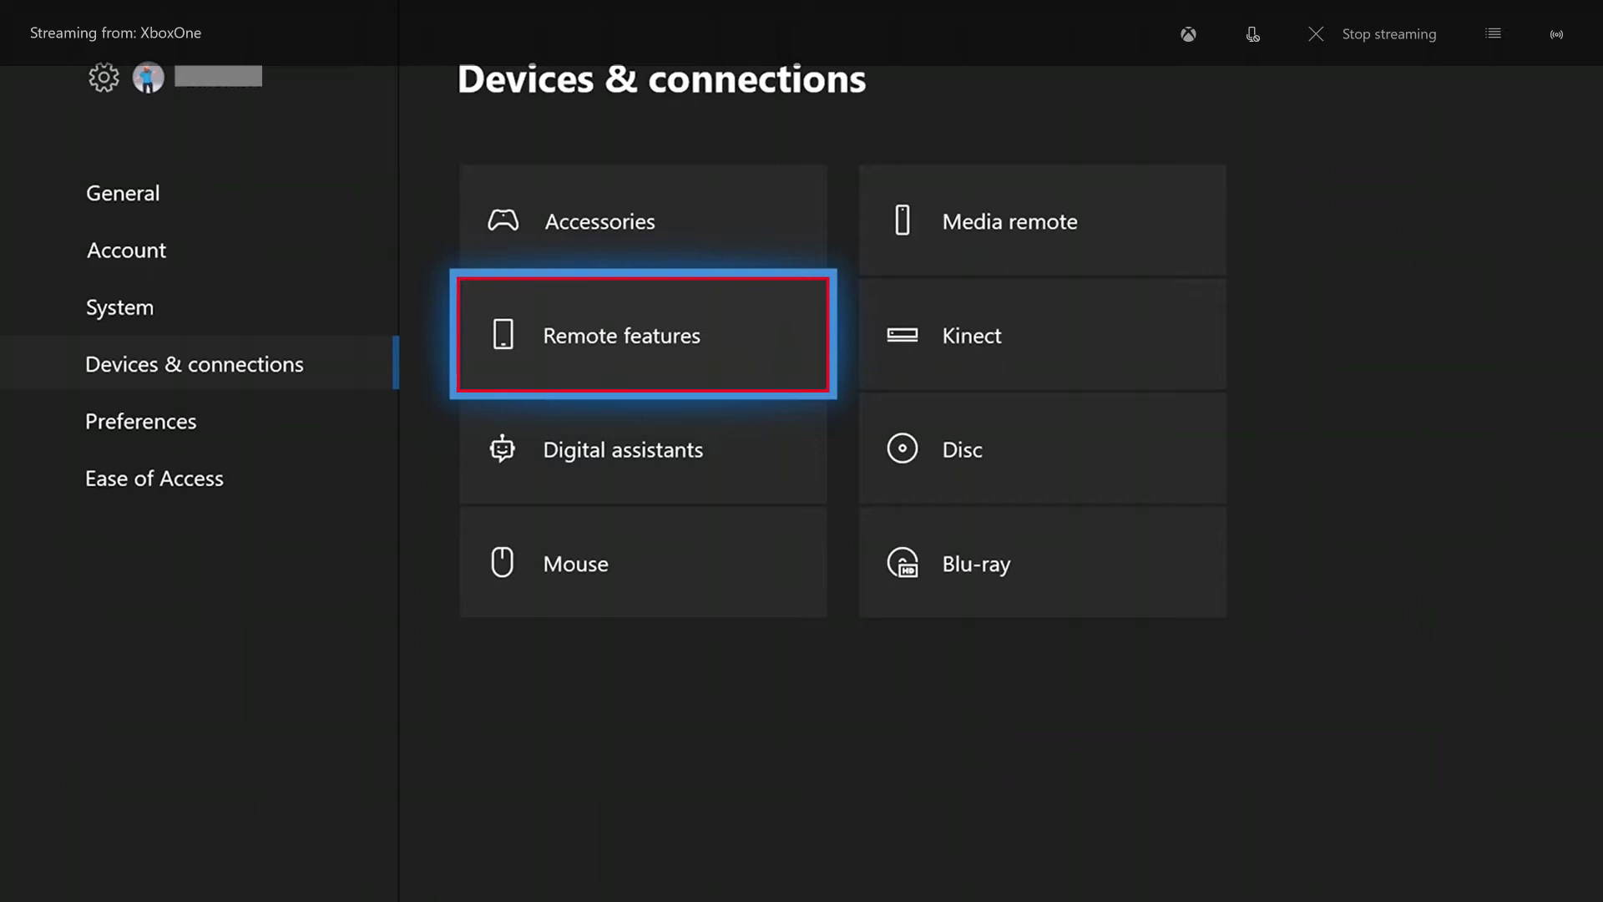
- Enable remote features and run the remote play test: NAT Open, Instant-on power
key(Return)
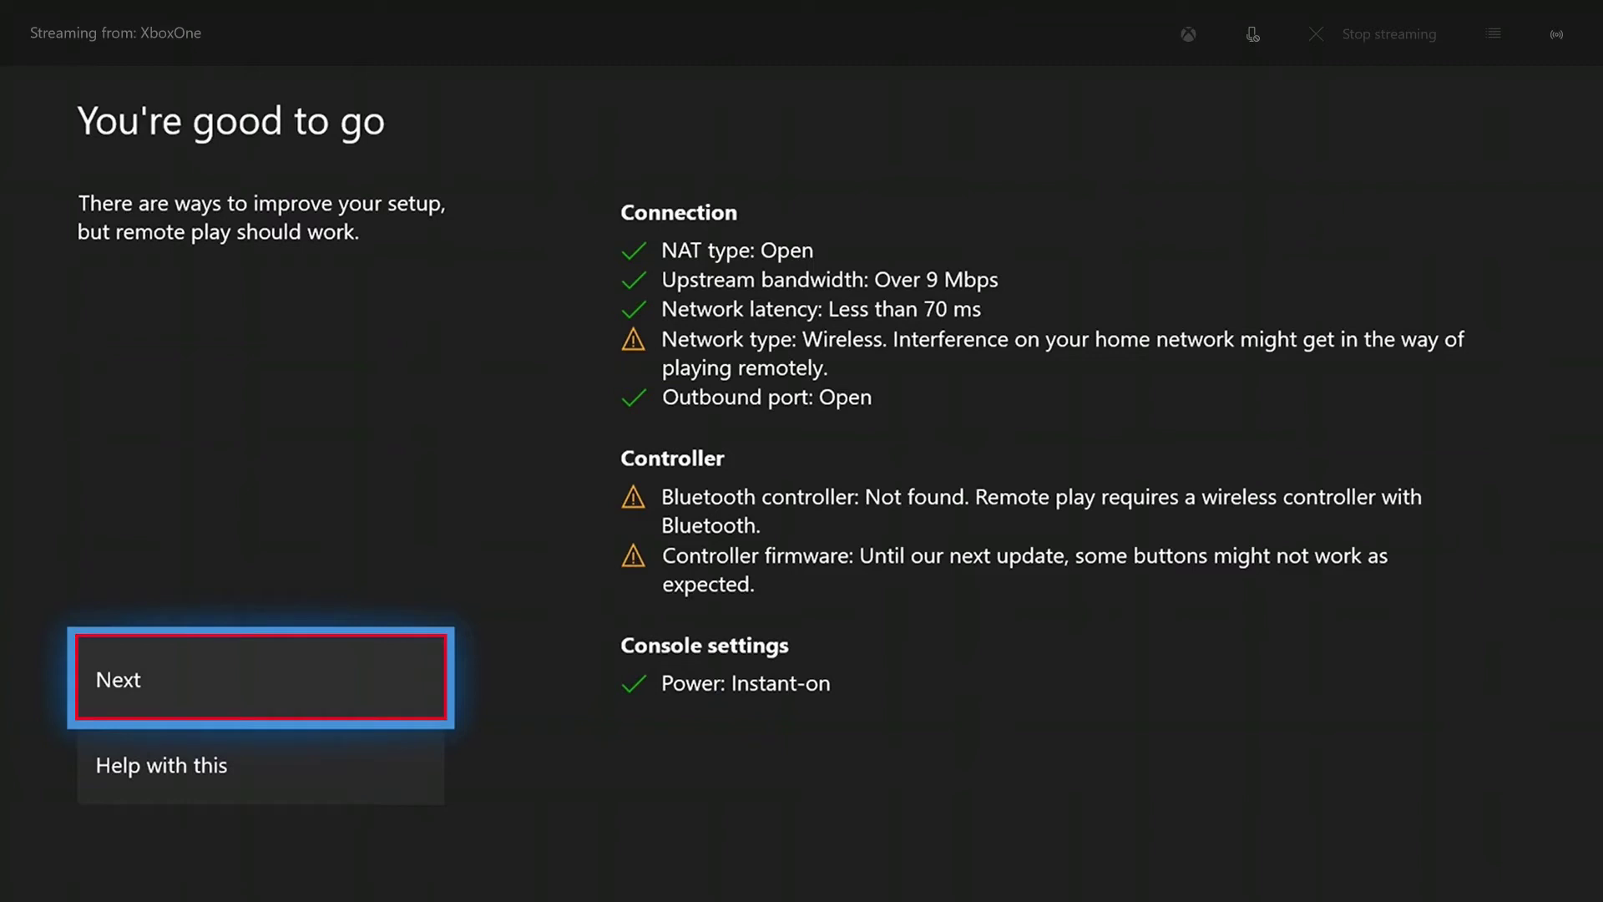
- Continue past the test results to the 'This console is ready for remote play!' screen
key(Return)
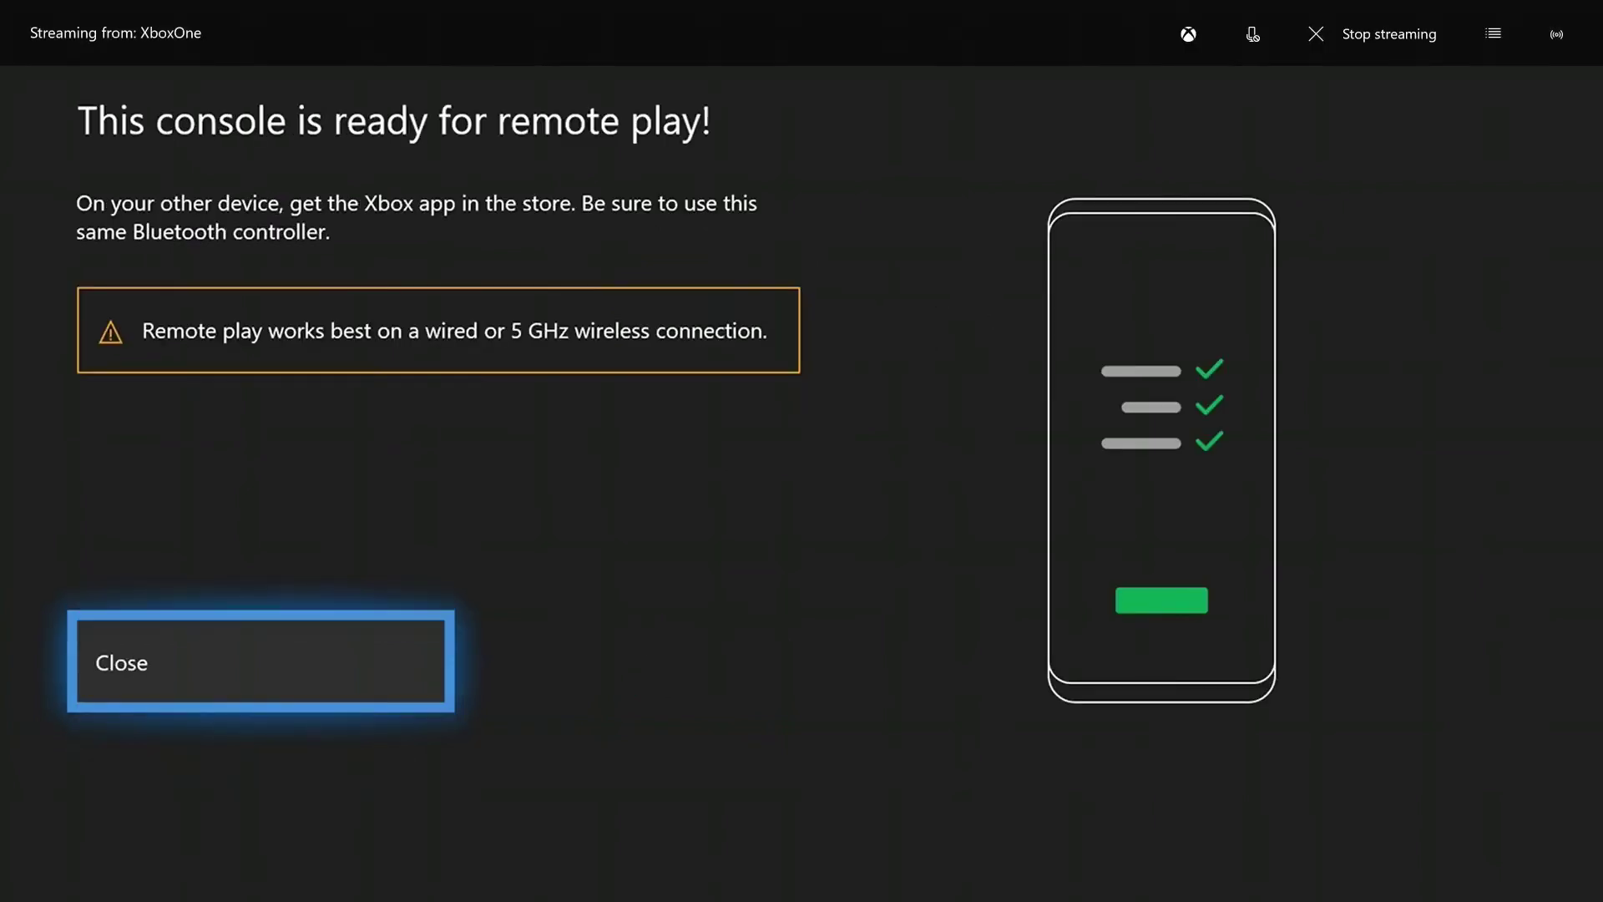